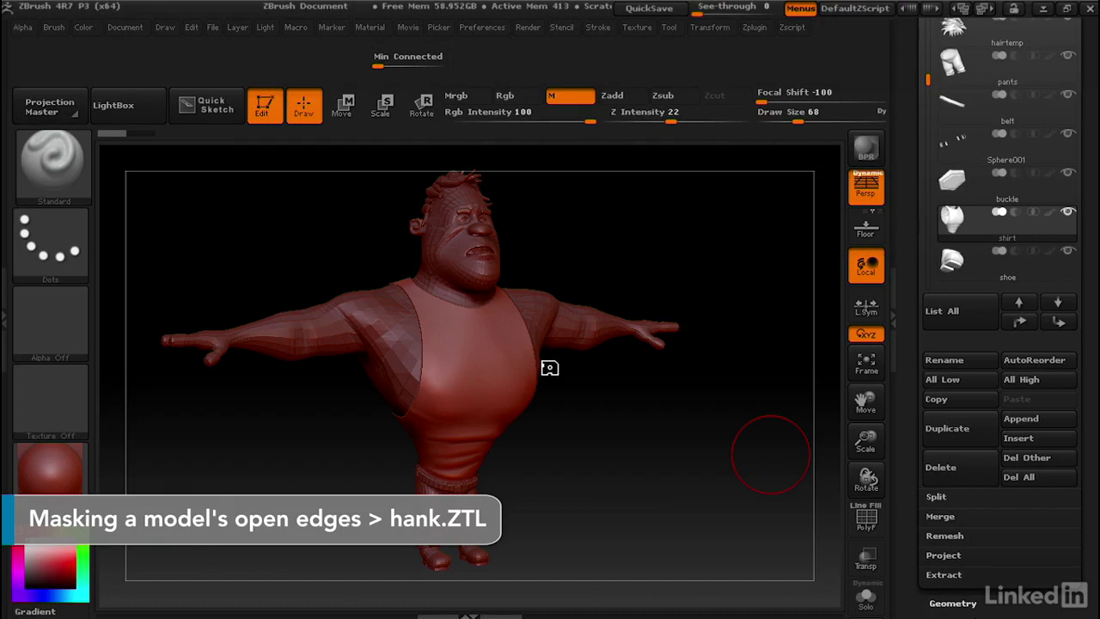
# Try smoothing the wrinkles on the back of the shirt, and undo the smoothing.
pyautogui.moveTo(476, 404); pyautogui.dragTo(615, 388, button='right')
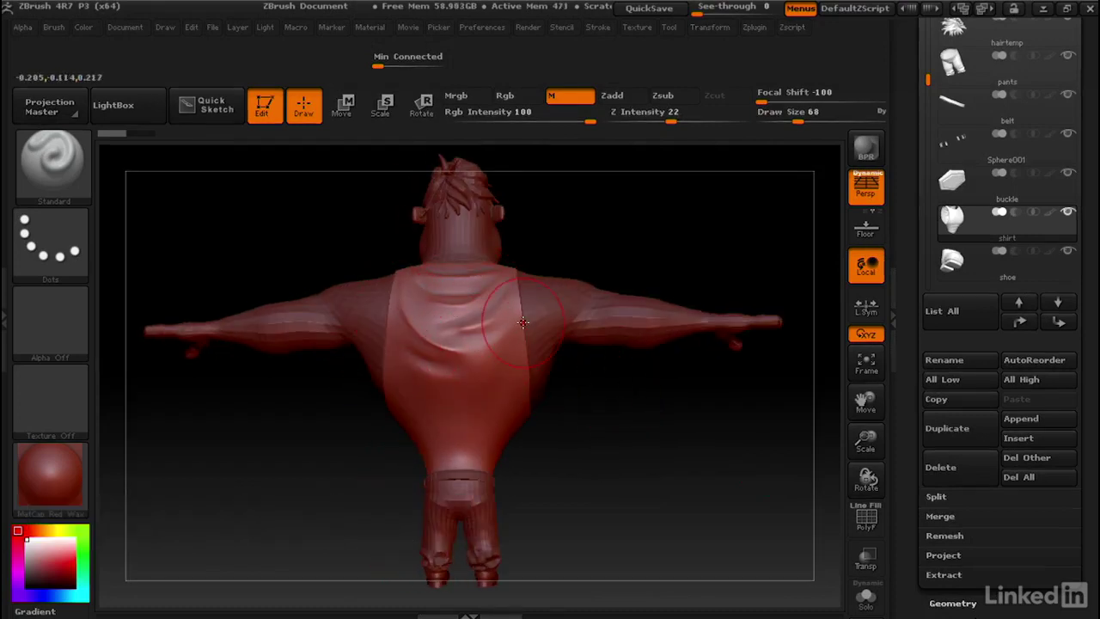
pyautogui.press('shift')
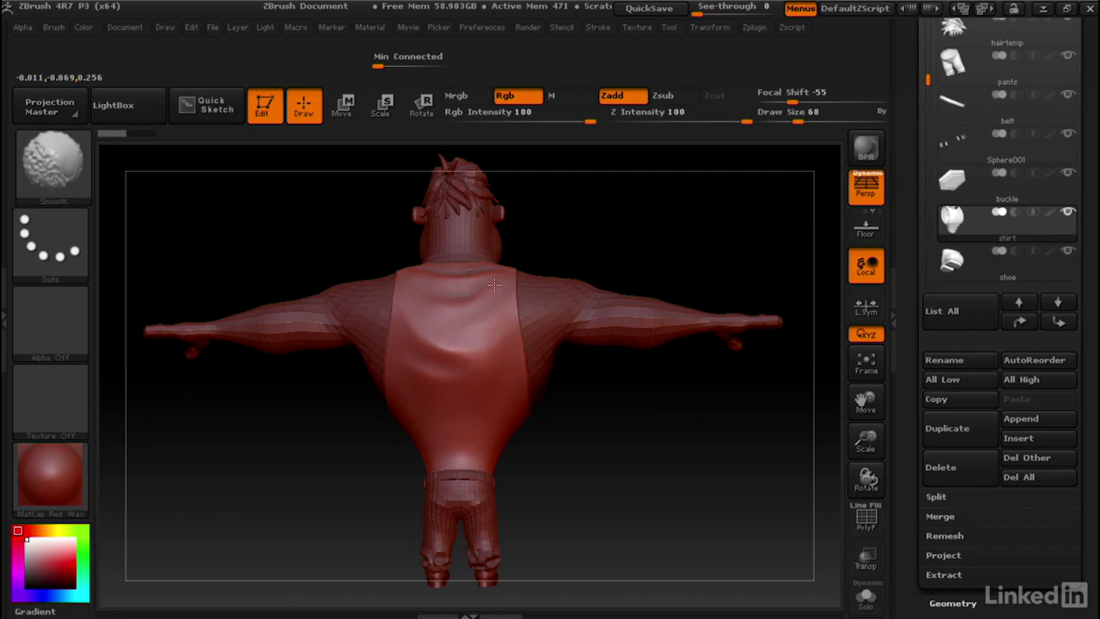
pyautogui.keyDown('shift'); pyautogui.moveTo(469, 298); pyautogui.dragTo(496, 295); pyautogui.keyUp('shift')
pyautogui.hotkey('ctrl', 'z')
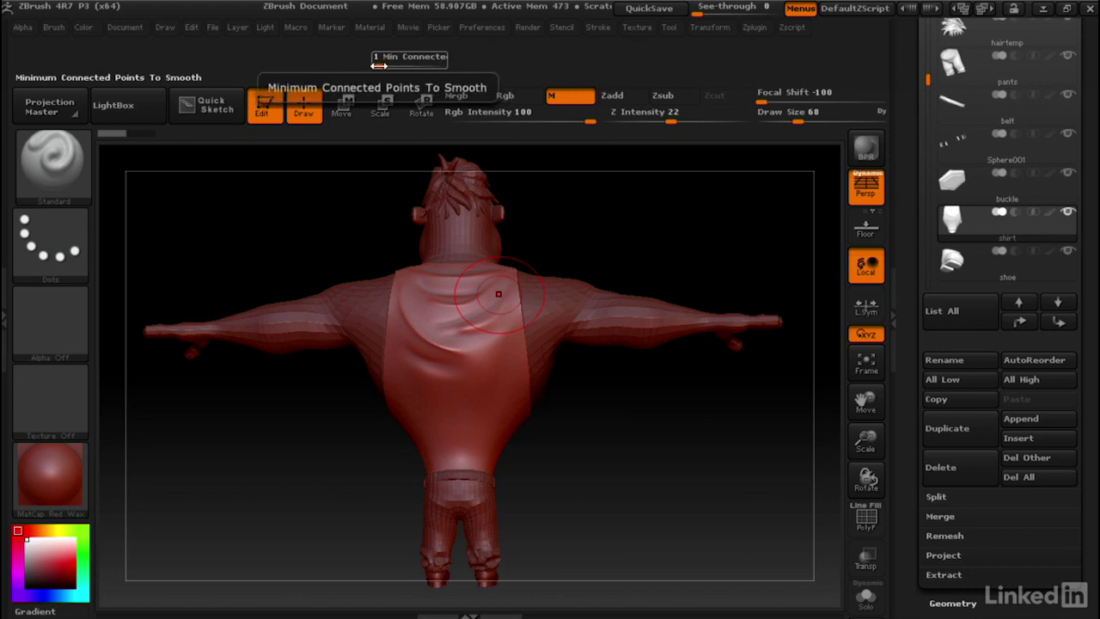
# Set the smoothing brush's minimum connected points to 8 and try smoothing the back of the shirt.
pyautogui.moveTo(376, 67); pyautogui.dragTo(392, 63)
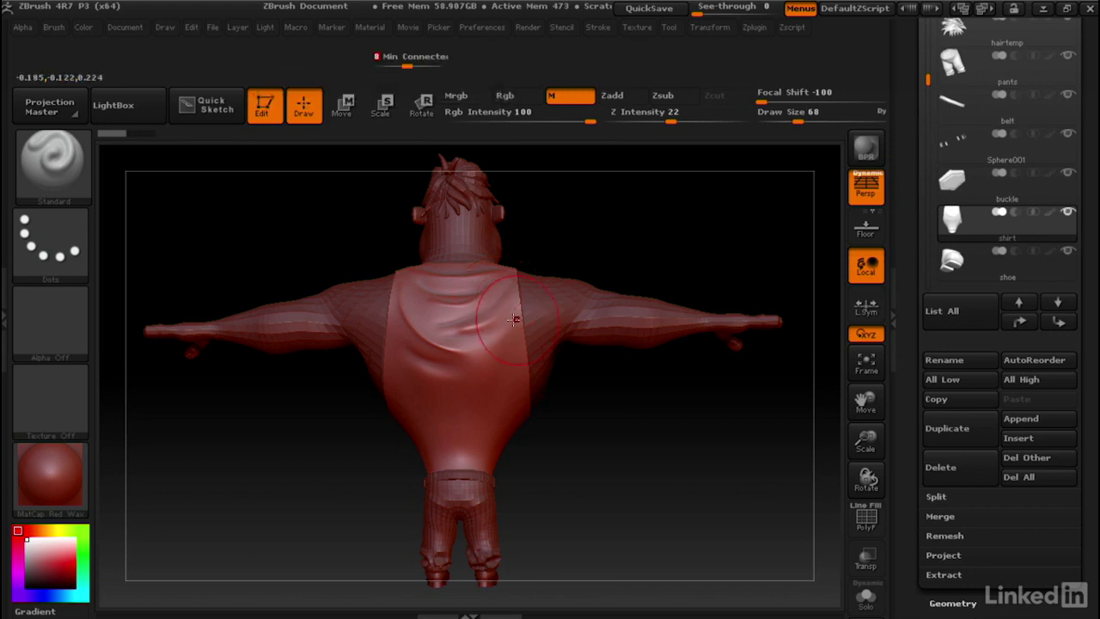
pyautogui.press('shift')
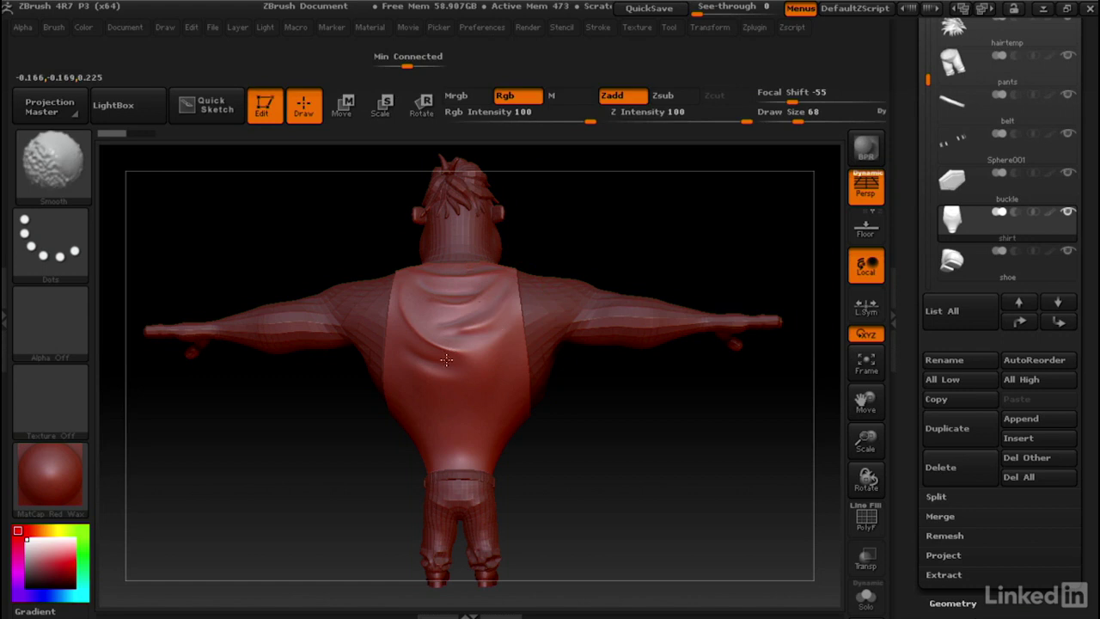
pyautogui.moveTo(456, 316)
pyautogui.keyDown('alt'); pyautogui.mouseDown(button='right')
pyautogui.moveTo(667, 438)
pyautogui.moveTo(679, 459)
pyautogui.mouseUp(button='right'); pyautogui.keyUp('alt')
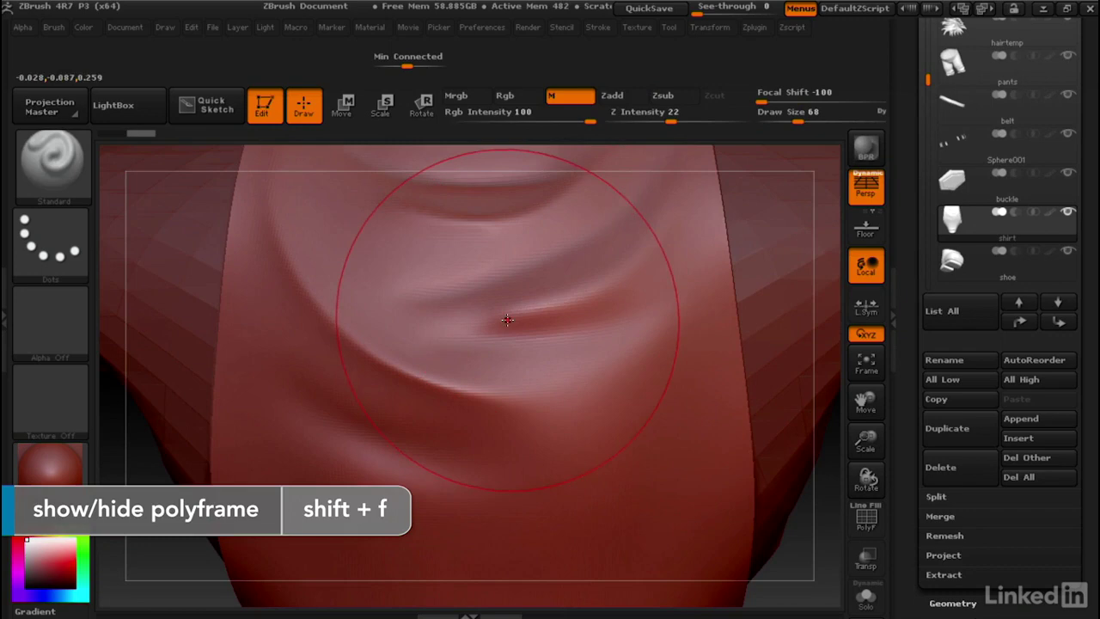
# Show the polyframe, set minimum connected points to 4, and smooth the folds on the shirt's back.
pyautogui.hotkey('shift', 'f')
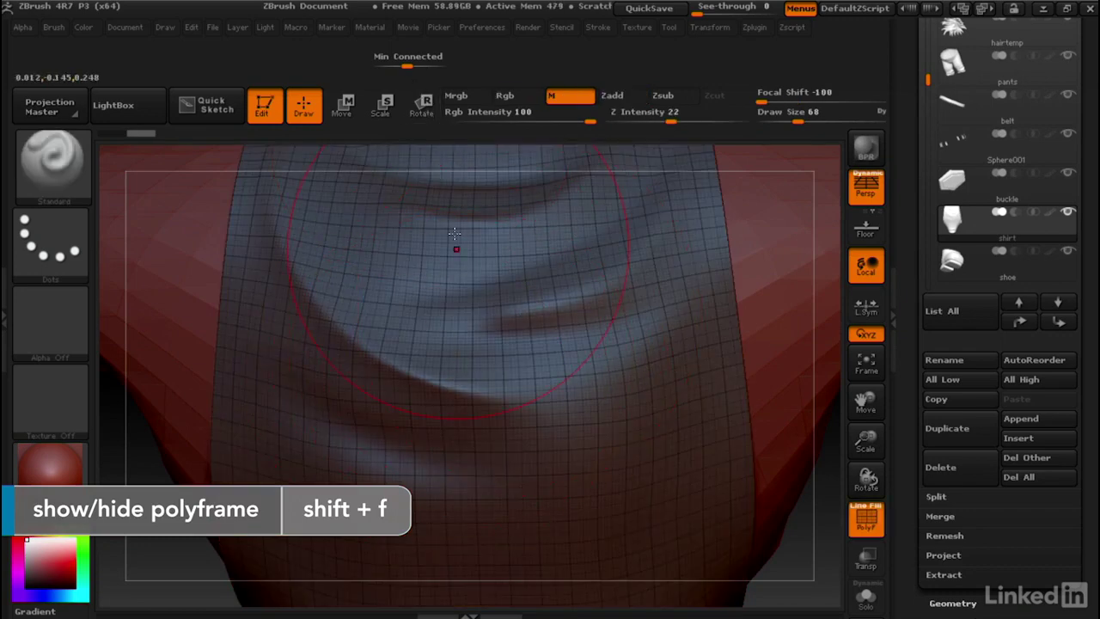
pyautogui.moveTo(405, 69); pyautogui.dragTo(389, 65)
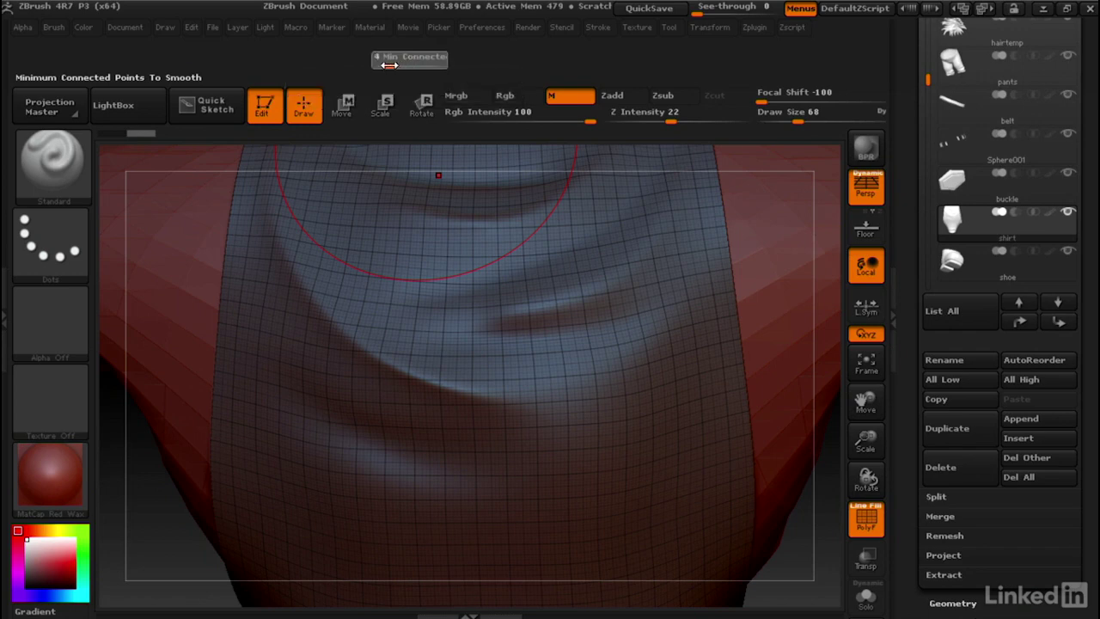
pyautogui.press('shift')
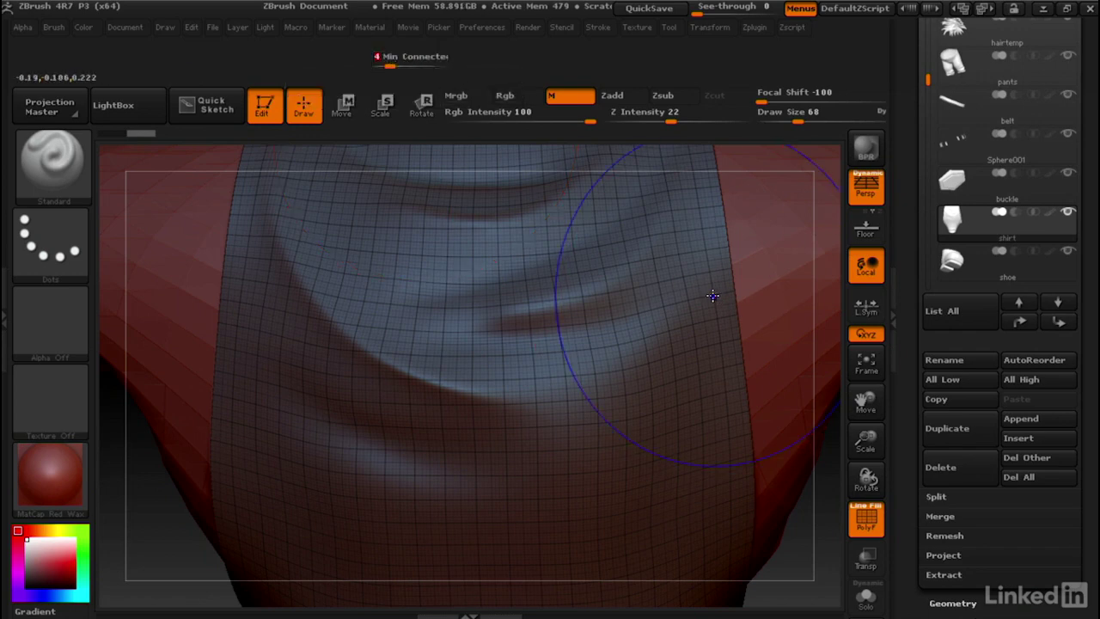
pyautogui.moveTo(507, 341)
pyautogui.keyDown('shift'); pyautogui.mouseDown()
pyautogui.moveTo(440, 367)
pyautogui.moveTo(507, 348)
pyautogui.mouseUp(); pyautogui.keyUp('shift')
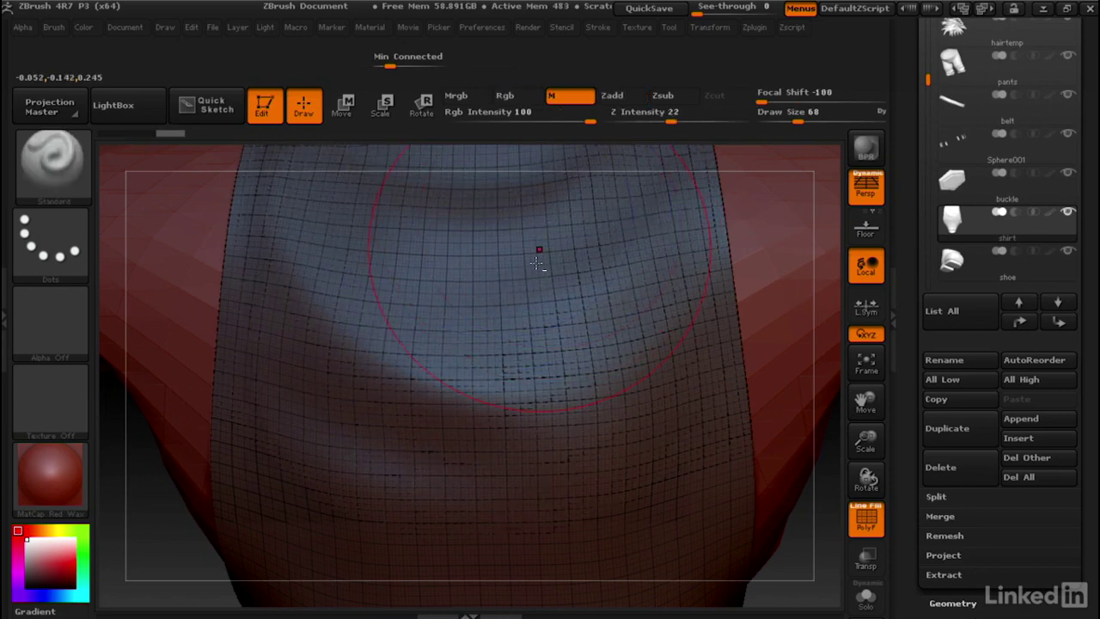
# Smooth the shirt surface along the back neckline edge with minimum connected points at 4.
pyautogui.keyDown('ctrl'); pyautogui.moveTo(525, 304); pyautogui.dragTo(550, 257, button='right'); pyautogui.keyUp('ctrl')
pyautogui.moveTo(584, 327); pyautogui.dragTo(525, 395, button='right')
pyautogui.moveTo(589, 279)
pyautogui.keyDown('ctrl'); pyautogui.mouseDown(button='right')
pyautogui.moveTo(656, 346)
pyautogui.moveTo(600, 296)
pyautogui.mouseUp(button='right'); pyautogui.keyUp('ctrl')
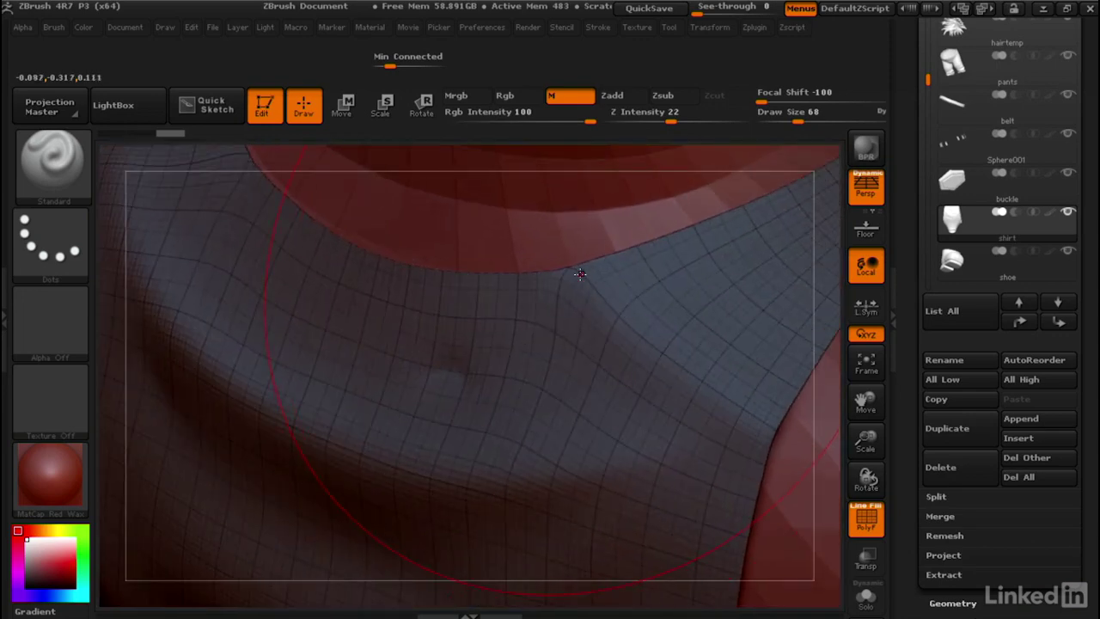
pyautogui.keyDown('shift'); pyautogui.moveTo(585, 276); pyautogui.dragTo(582, 287); pyautogui.keyUp('shift')
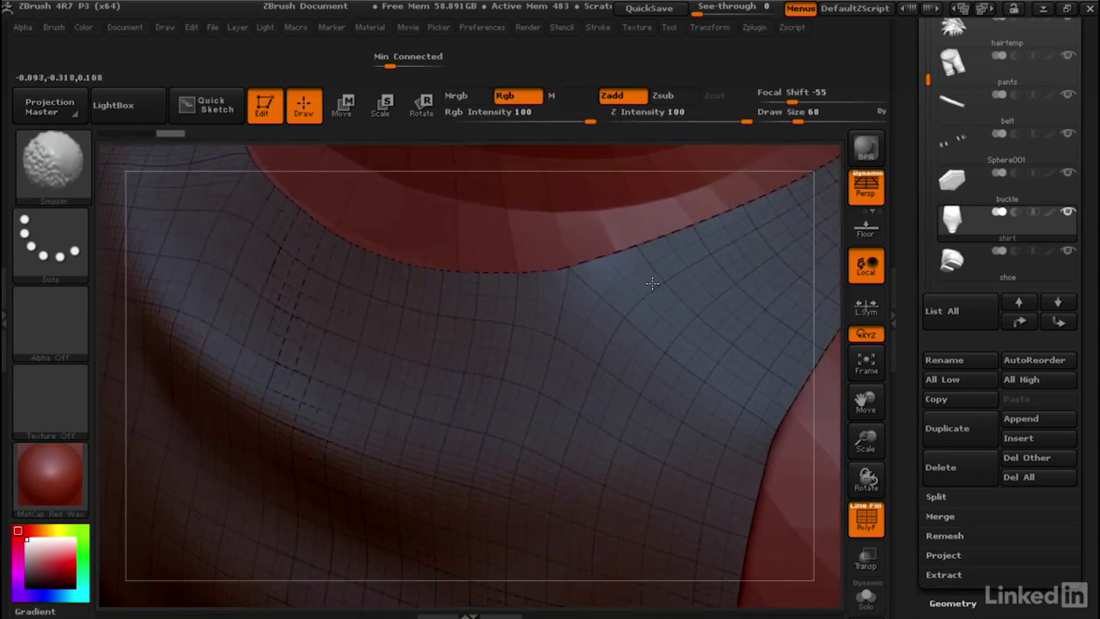
pyautogui.keyDown('shift'); pyautogui.moveTo(508, 325); pyautogui.dragTo(587, 272); pyautogui.keyUp('shift')
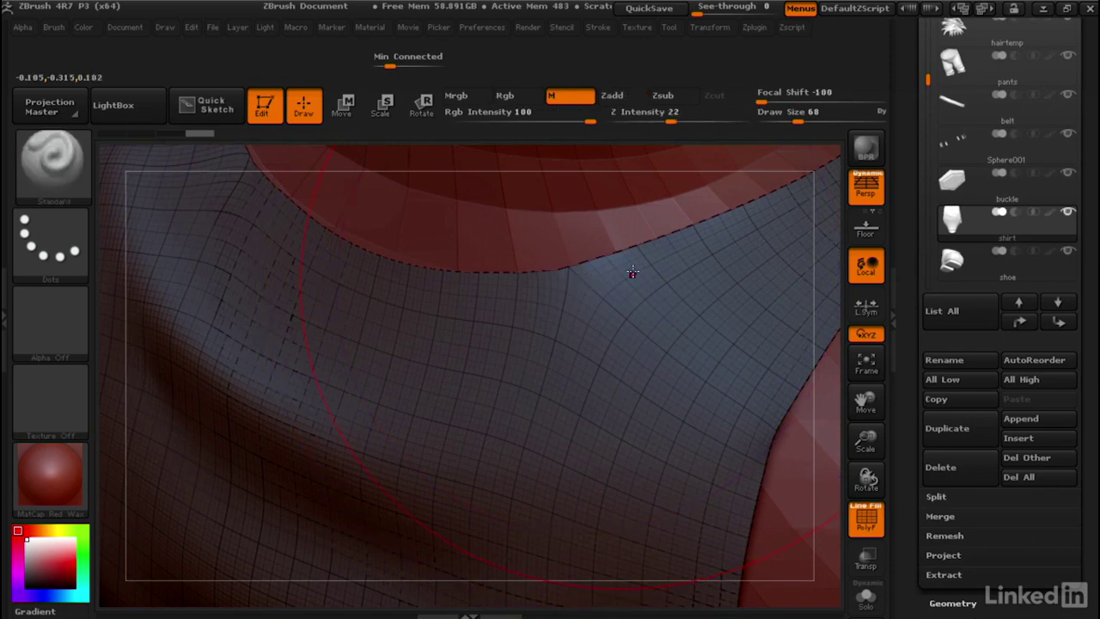
# Set minimum connected points to 3 and try smoothing the corner of the shirt's neckline edge.
pyautogui.click(386, 65)
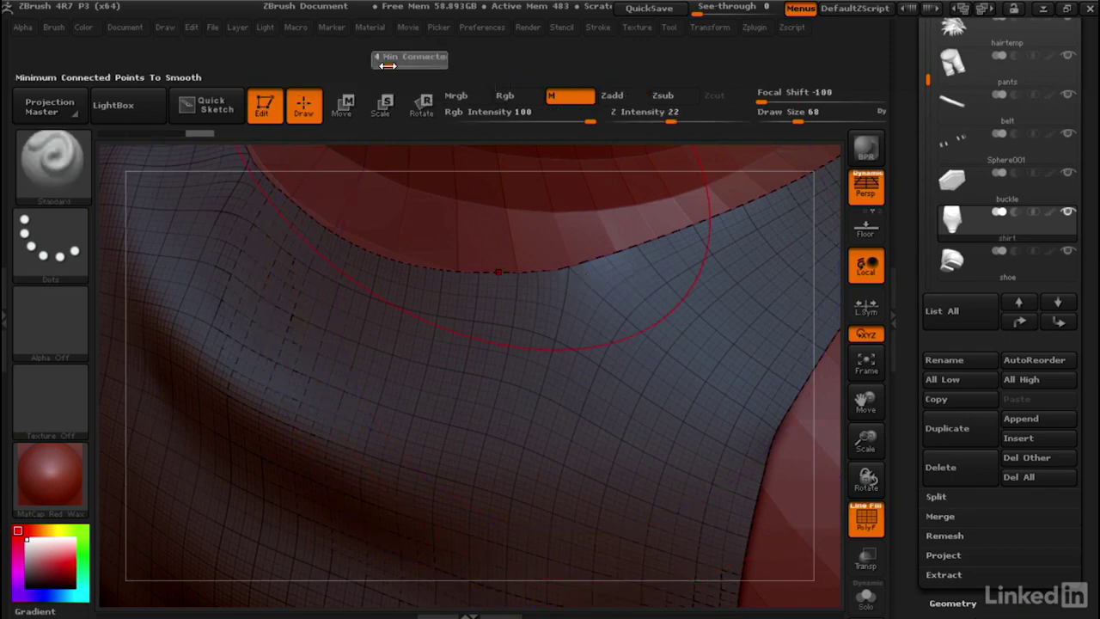
pyautogui.press('shift')
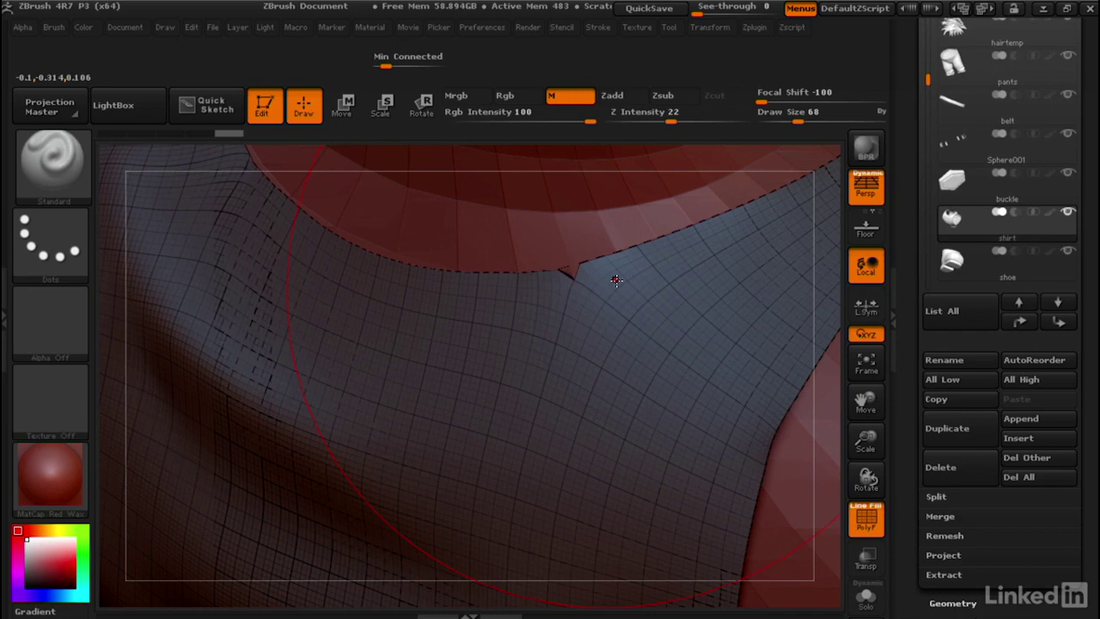
pyautogui.moveTo(615, 279)
pyautogui.keyDown('shift'); pyautogui.mouseDown()
pyautogui.moveTo(602, 295)
pyautogui.moveTo(615, 279)
pyautogui.mouseUp(); pyautogui.keyUp('shift')
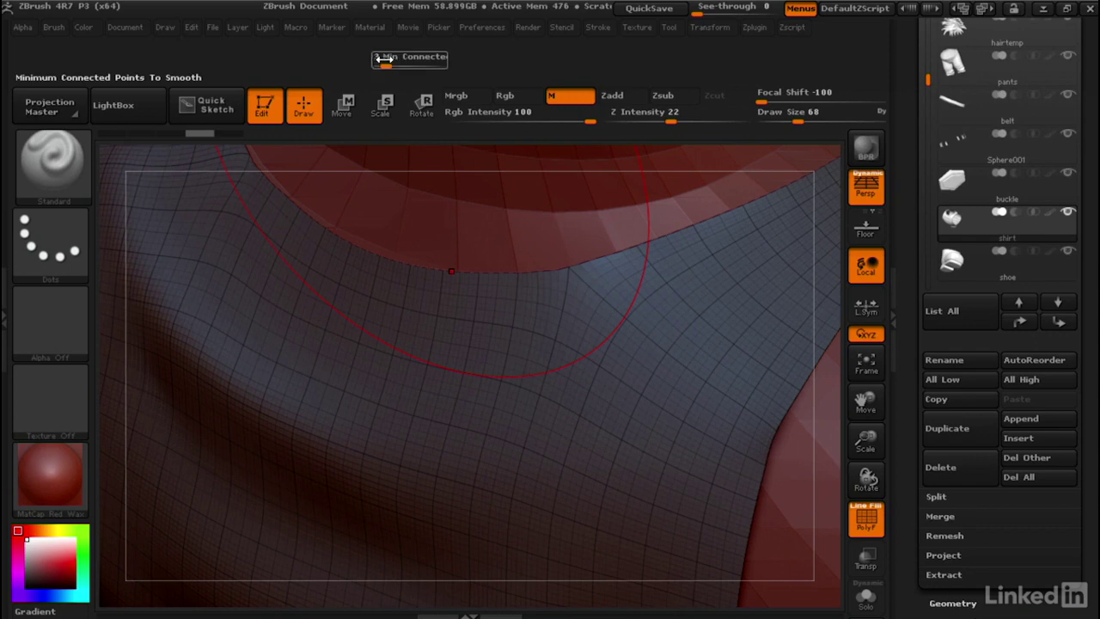
# Set minimum connected points to 1 and mask the shirt's open edges by feature, using only Border.
pyautogui.moveTo(384, 65); pyautogui.dragTo(376, 65)
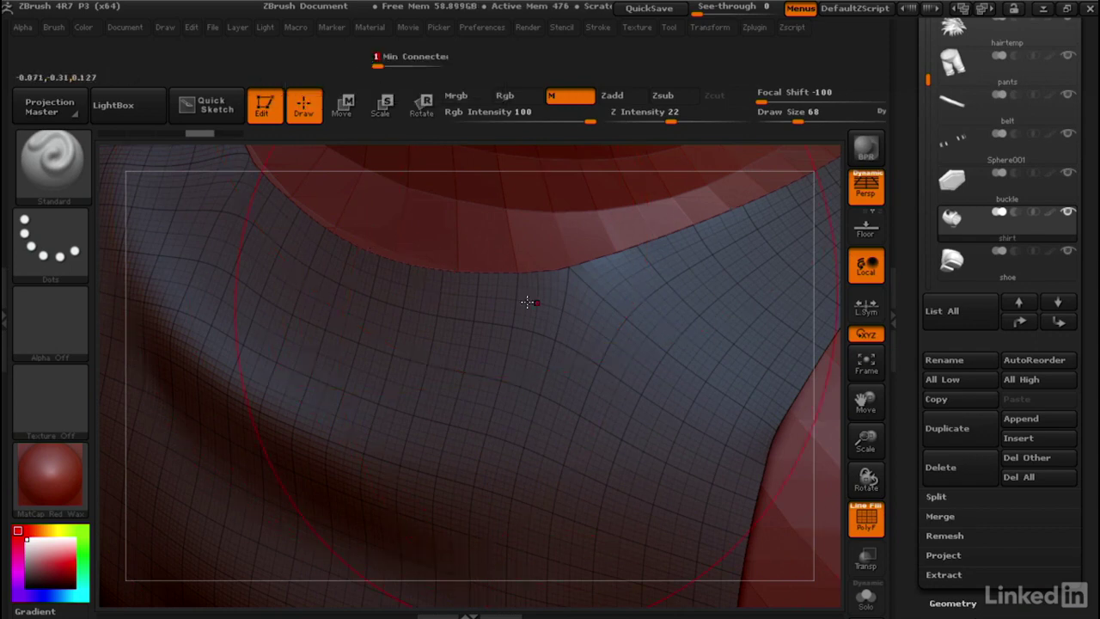
pyautogui.moveTo(910, 364); pyautogui.dragTo(900, 188)
pyautogui.click(946, 232)
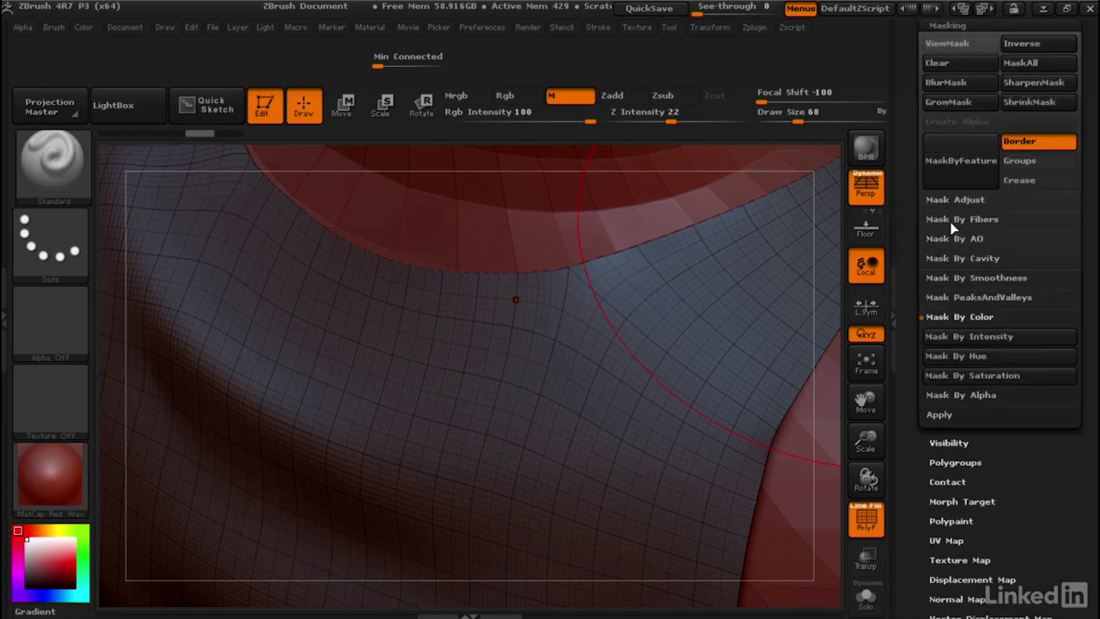
pyautogui.click(950, 318)
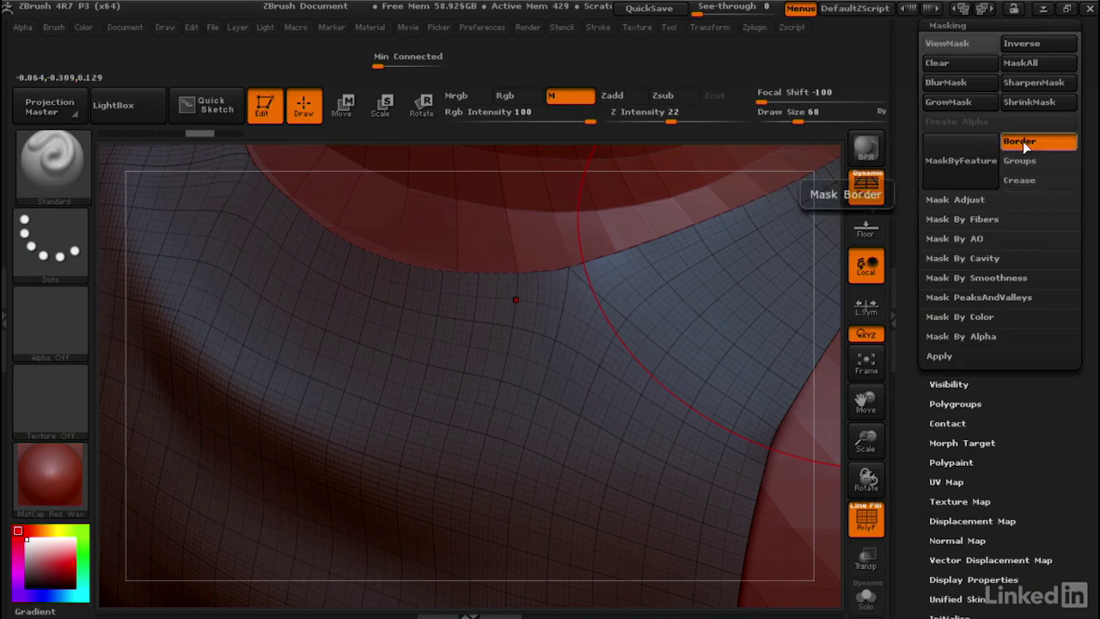
pyautogui.click(972, 162)
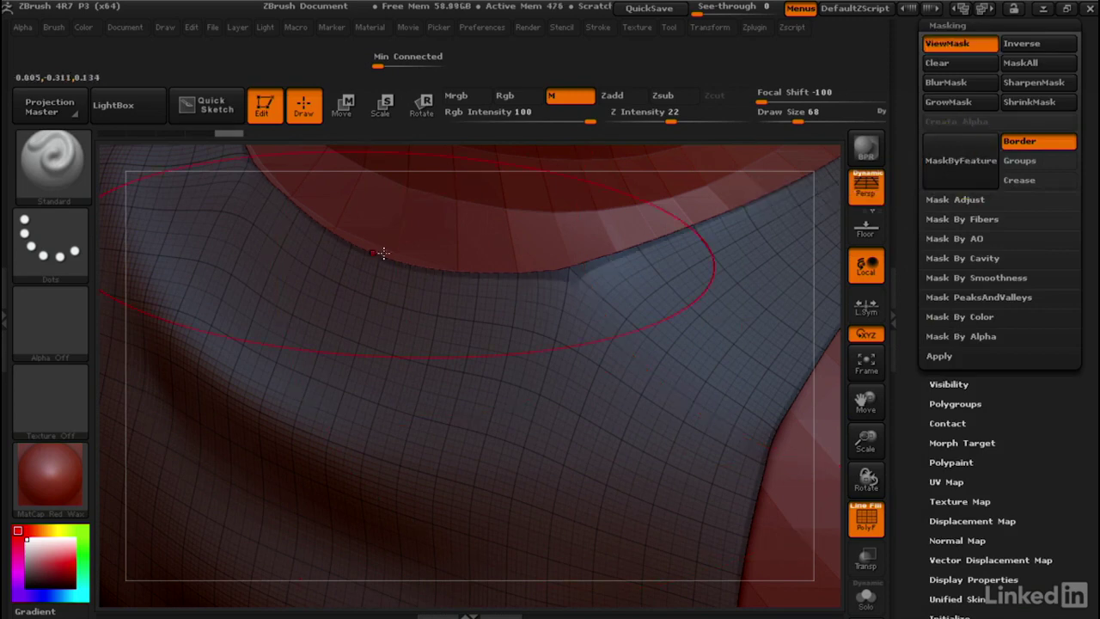
# Smooth the shirt's back surface with its border edges masked.
pyautogui.keyDown('alt'); pyautogui.moveTo(588, 283); pyautogui.dragTo(485, 317, button='right'); pyautogui.keyUp('alt')
pyautogui.press('shift')
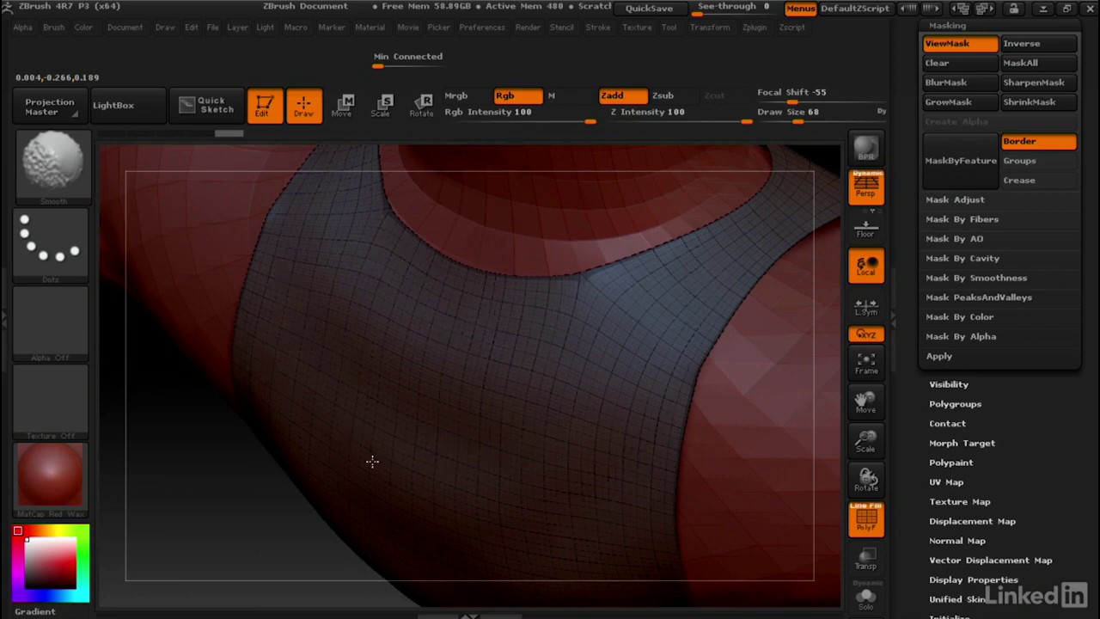
pyautogui.keyDown('shift'); pyautogui.moveTo(497, 480); pyautogui.dragTo(474, 496); pyautogui.keyUp('shift')
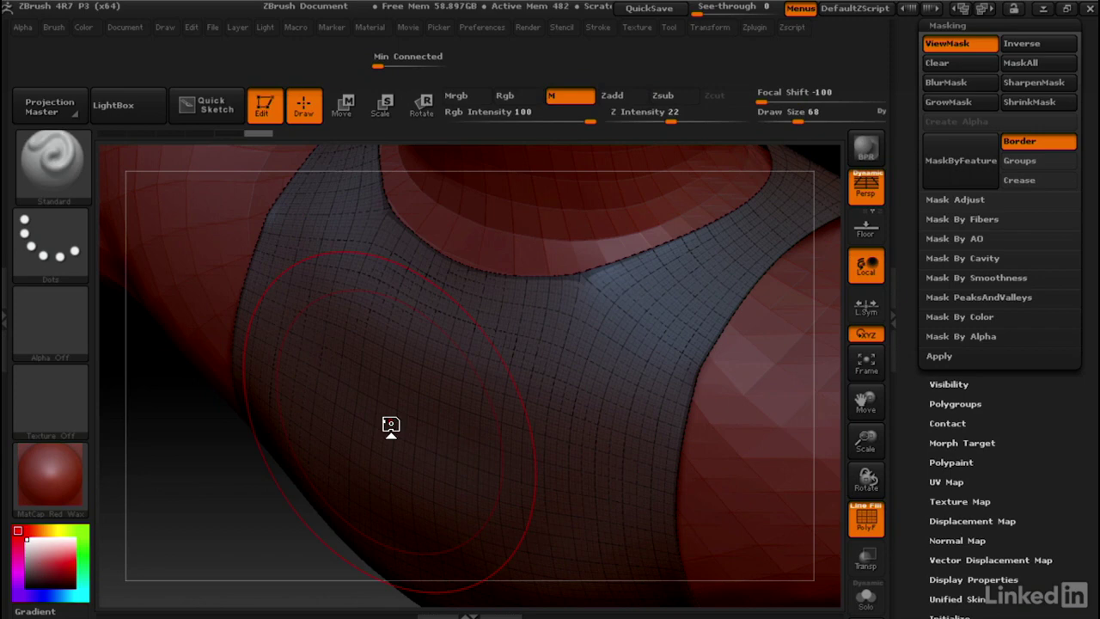
# Enable the Groups and Crease mask features, and start recording a new macro without initializing ZBrush.
pyautogui.click(1033, 158)
pyautogui.click(1035, 178)
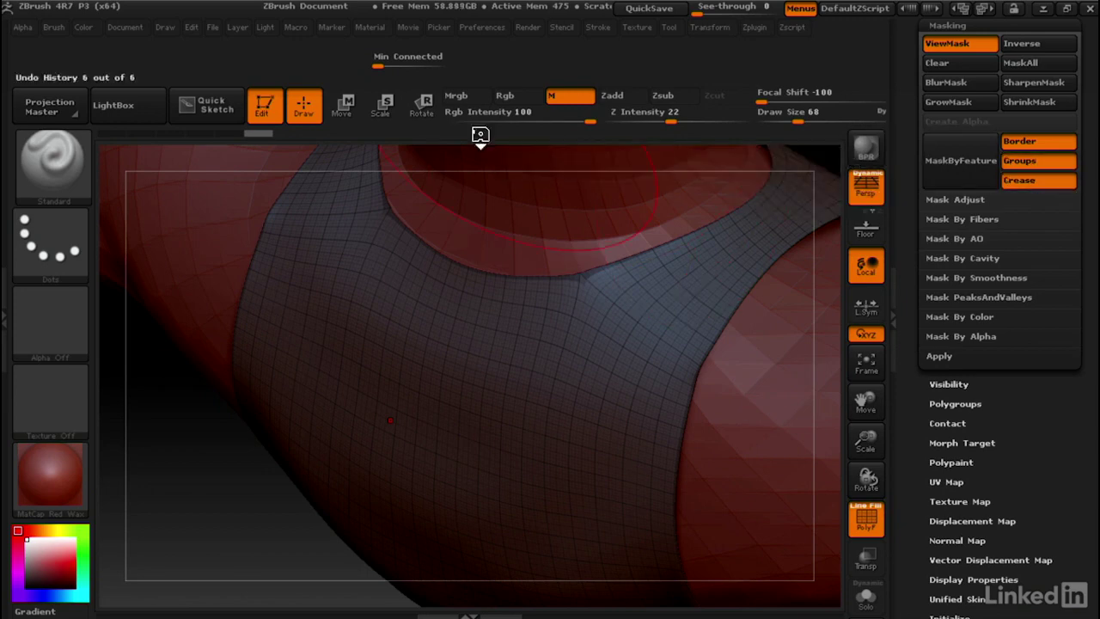
pyautogui.click(296, 27)
pyautogui.click(347, 62)
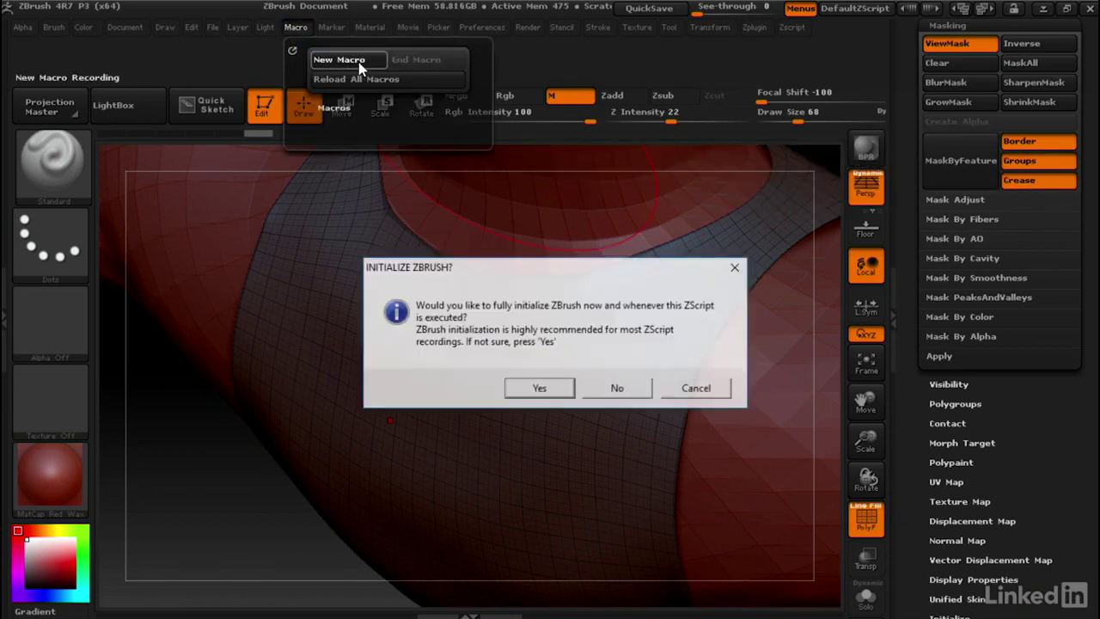
pyautogui.click(618, 391)
# Record turning off Crease and Groups and masking by feature with Border only, and end the macro.
pyautogui.click(1030, 184)
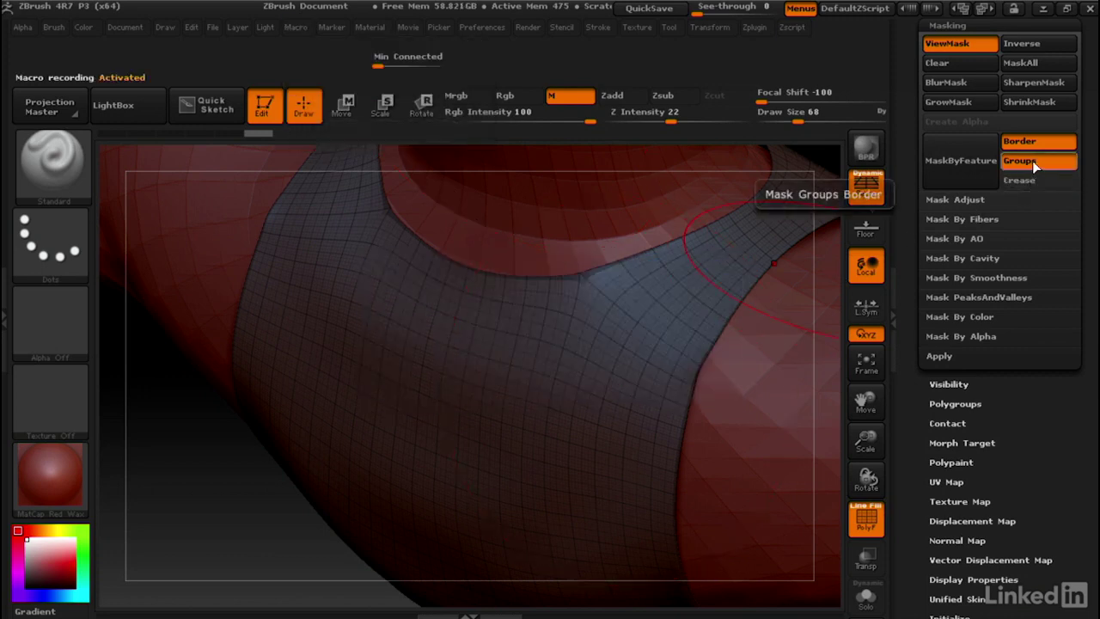
pyautogui.click(1031, 160)
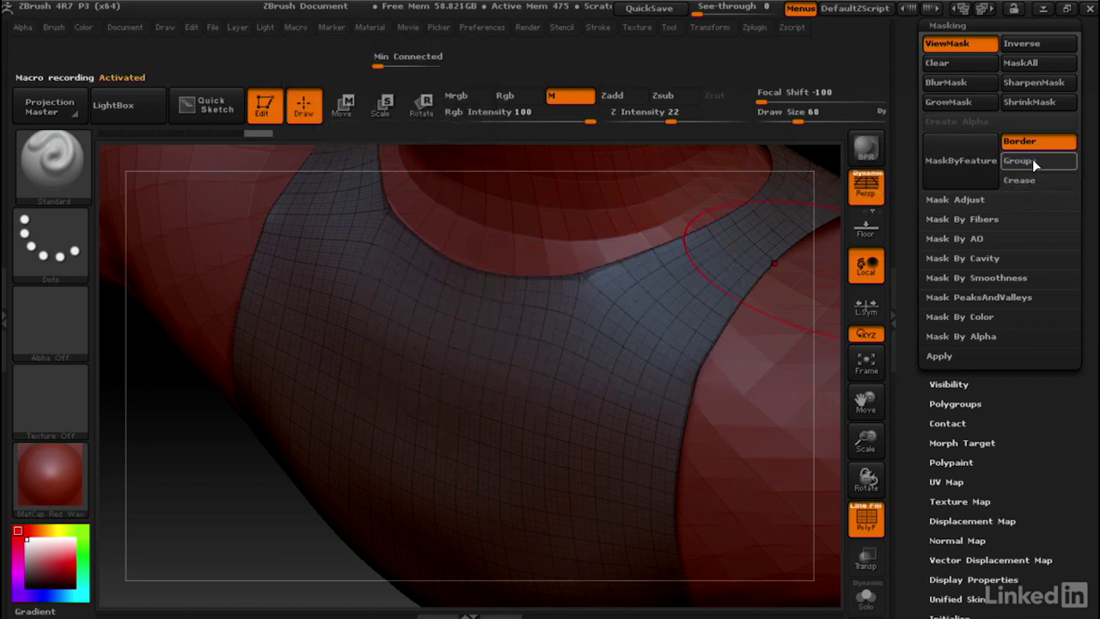
pyautogui.click(972, 160)
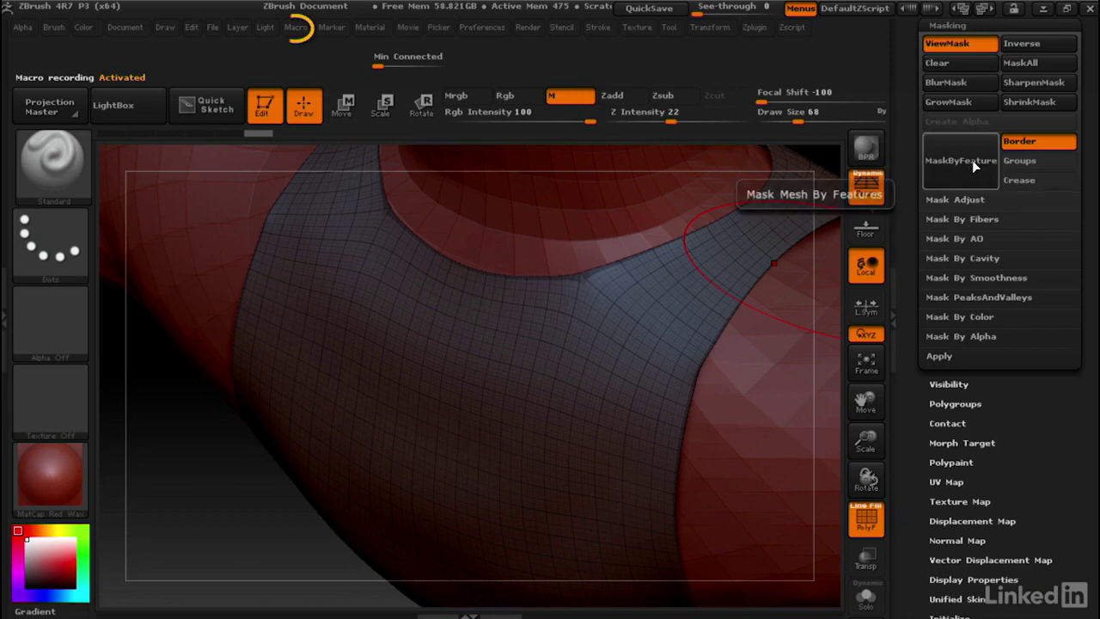
pyautogui.click(295, 27)
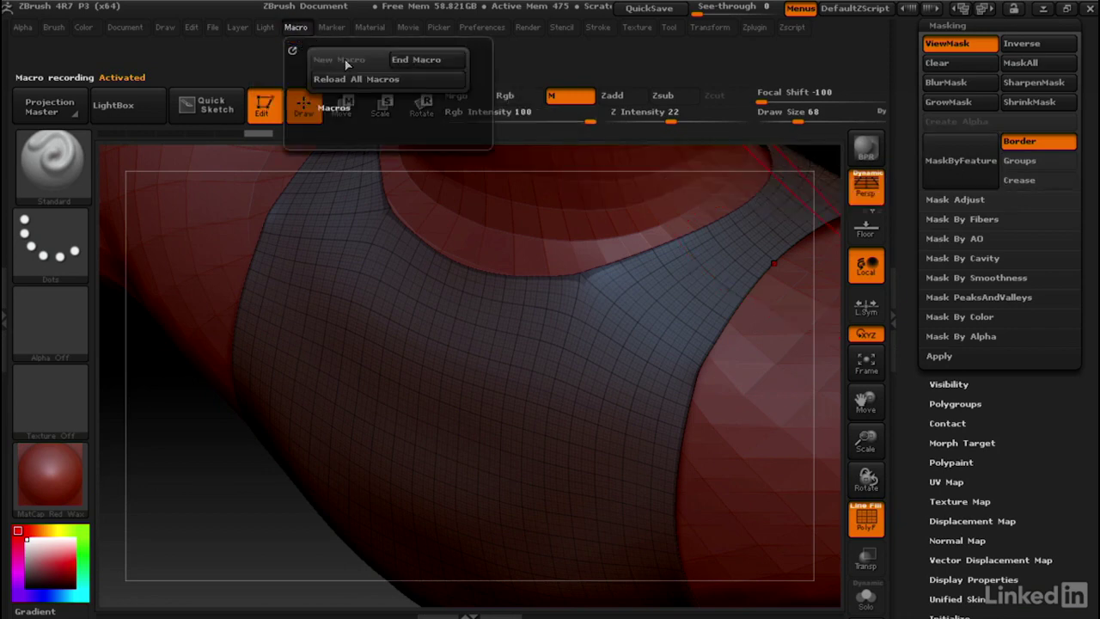
pyautogui.click(427, 60)
# Browse the macro's save location to the Pixologic ZBrush 4R7 folder in Program Files (x86) on Windows (C:).
pyautogui.scroll(-1, 119, 223)
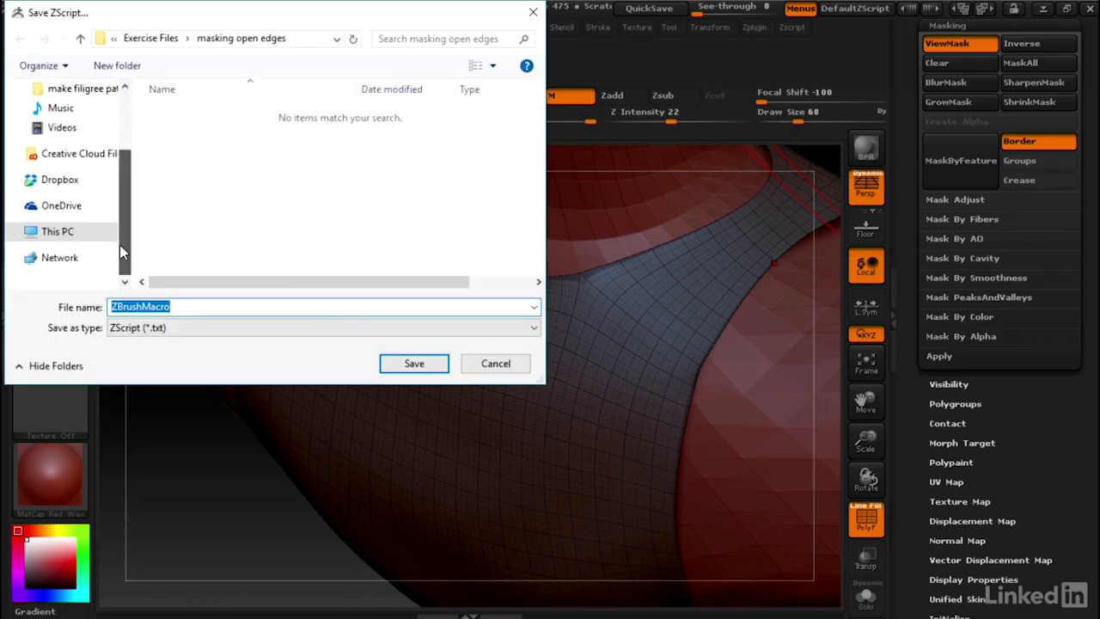
pyautogui.click(14, 233)
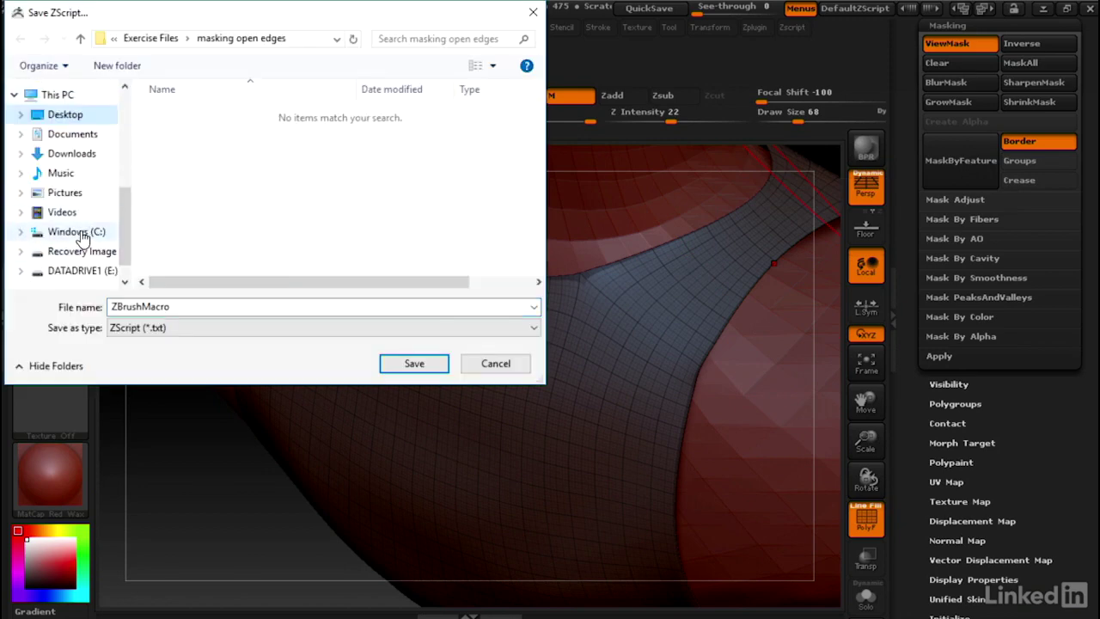
pyautogui.click(93, 231)
pyautogui.doubleClick(214, 181)
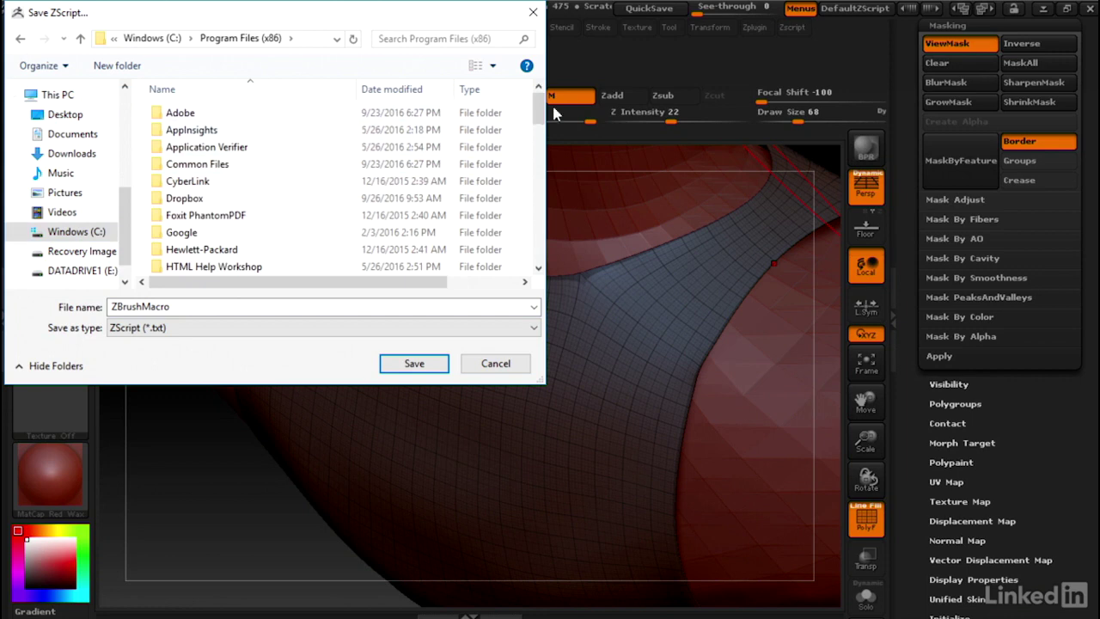
pyautogui.moveTo(541, 107); pyautogui.dragTo(540, 208)
pyautogui.doubleClick(183, 177)
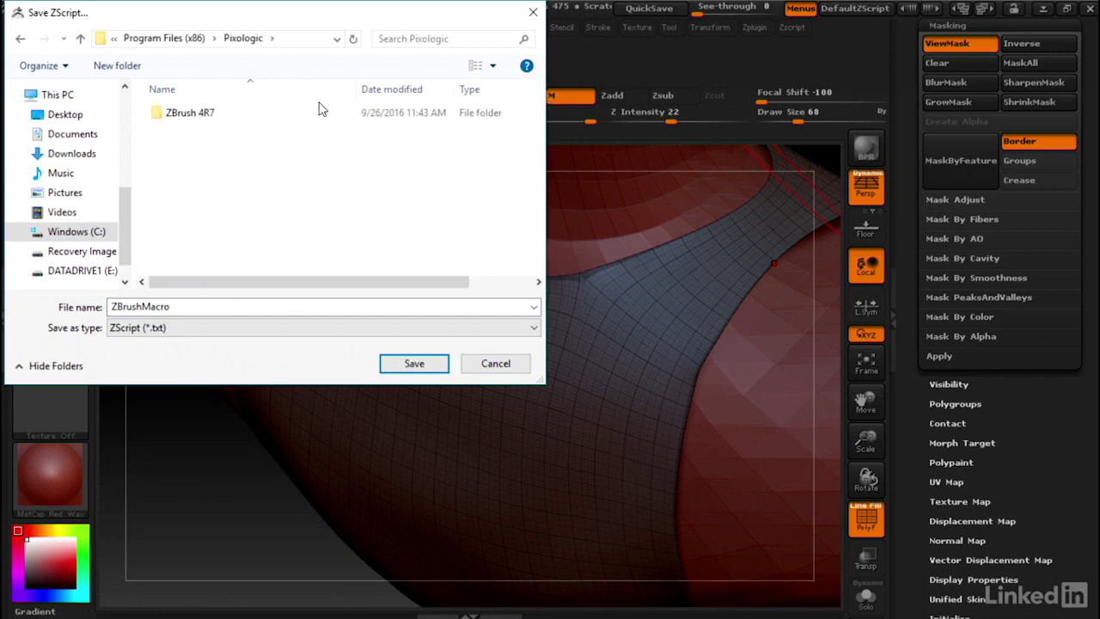
pyautogui.click(190, 116)
pyautogui.doubleClick(191, 116)
# Save the macro as maskborder in the Misc folder under ZStartup and Macros.
pyautogui.moveTo(541, 127); pyautogui.dragTo(549, 229)
pyautogui.doubleClick(196, 179)
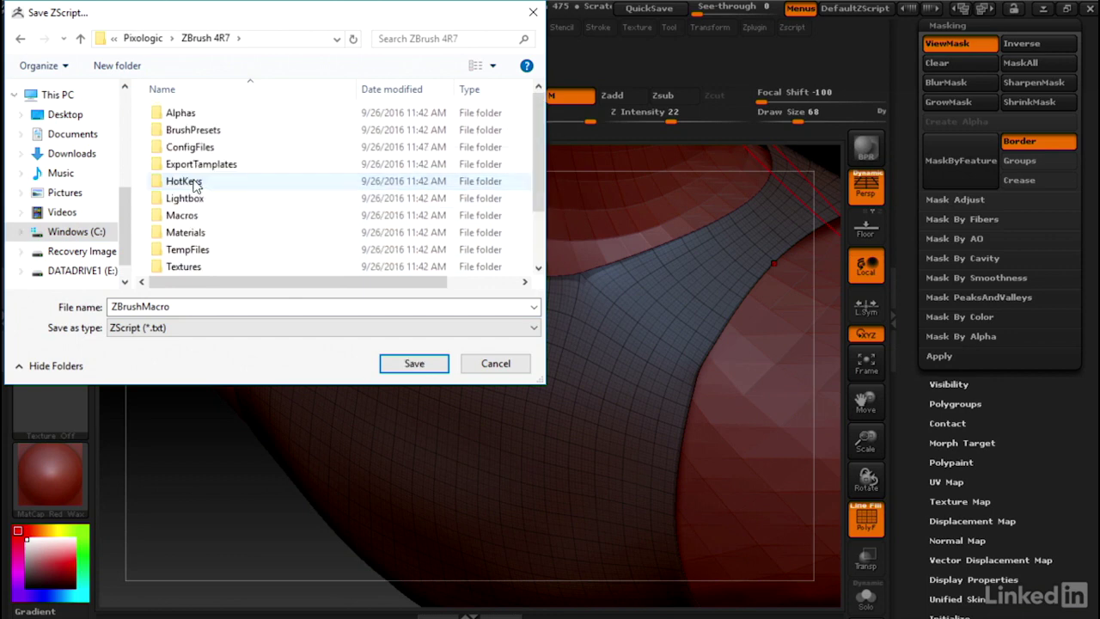
pyautogui.doubleClick(184, 214)
pyautogui.doubleClick(177, 114)
pyautogui.doubleClick(189, 306)
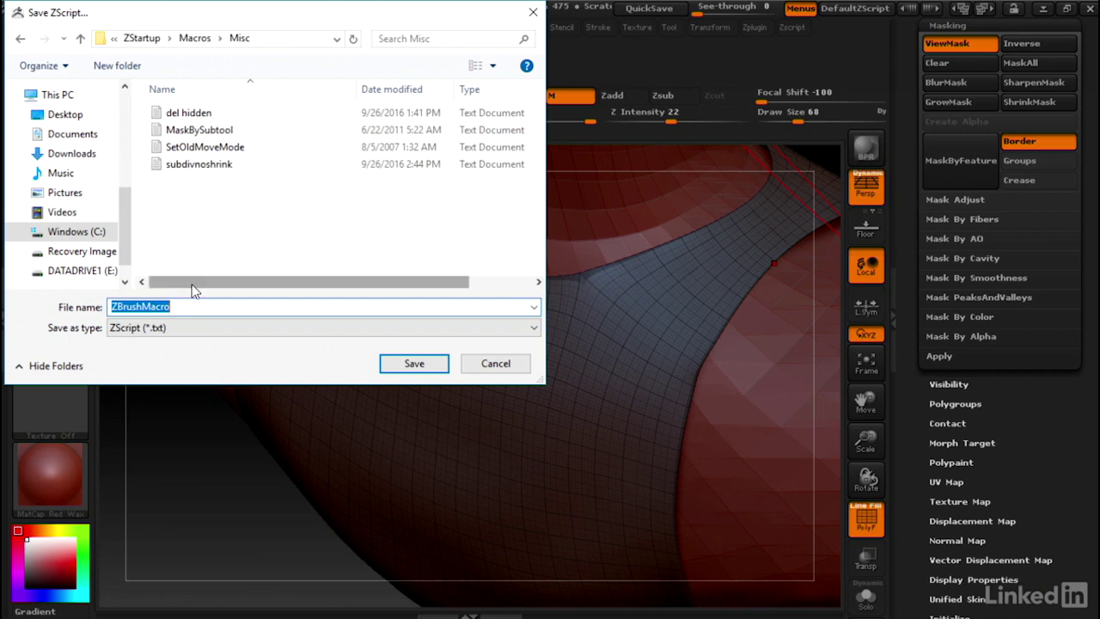
pyautogui.write('maskborder')
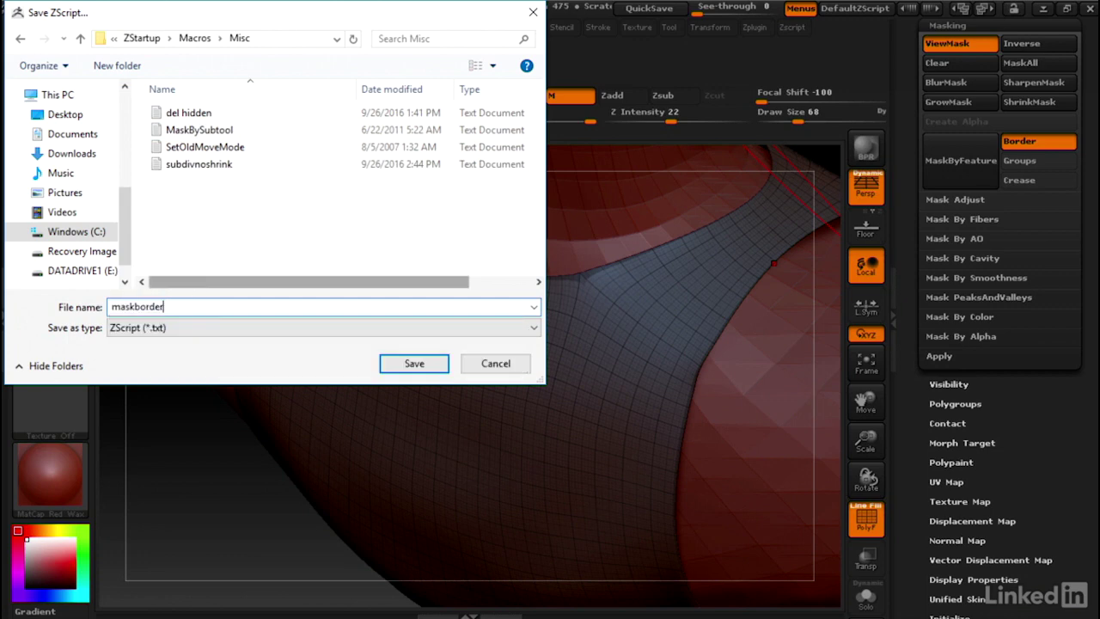
pyautogui.click(429, 367)
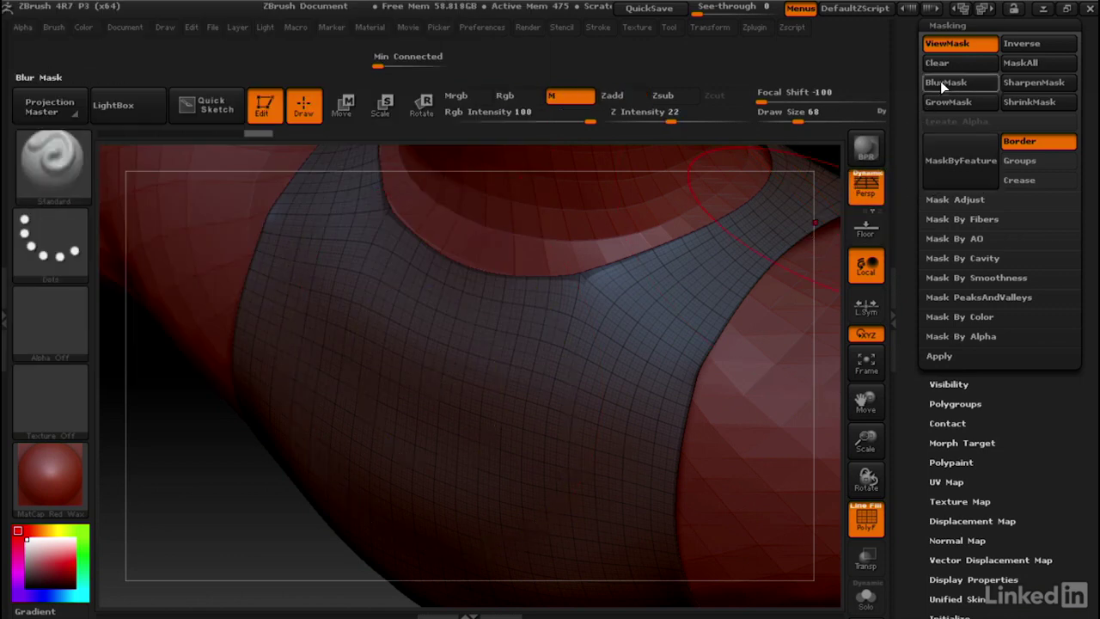
# Run the saved maskborder macro on the shirt and assign it the custom hotkey Shift+A.
pyautogui.click(295, 26)
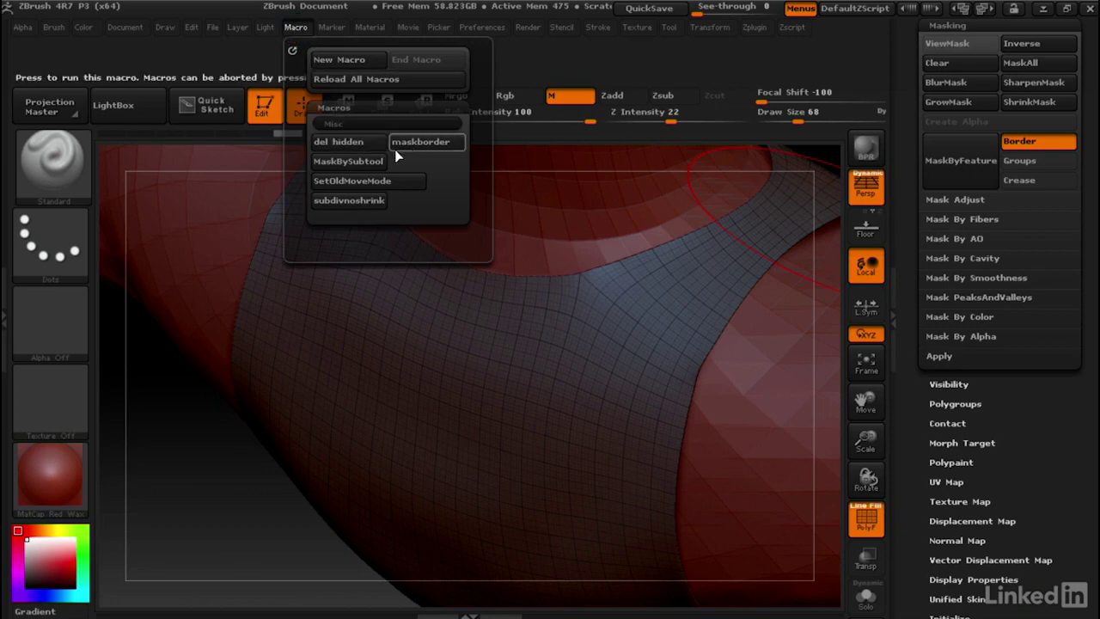
pyautogui.click(418, 142)
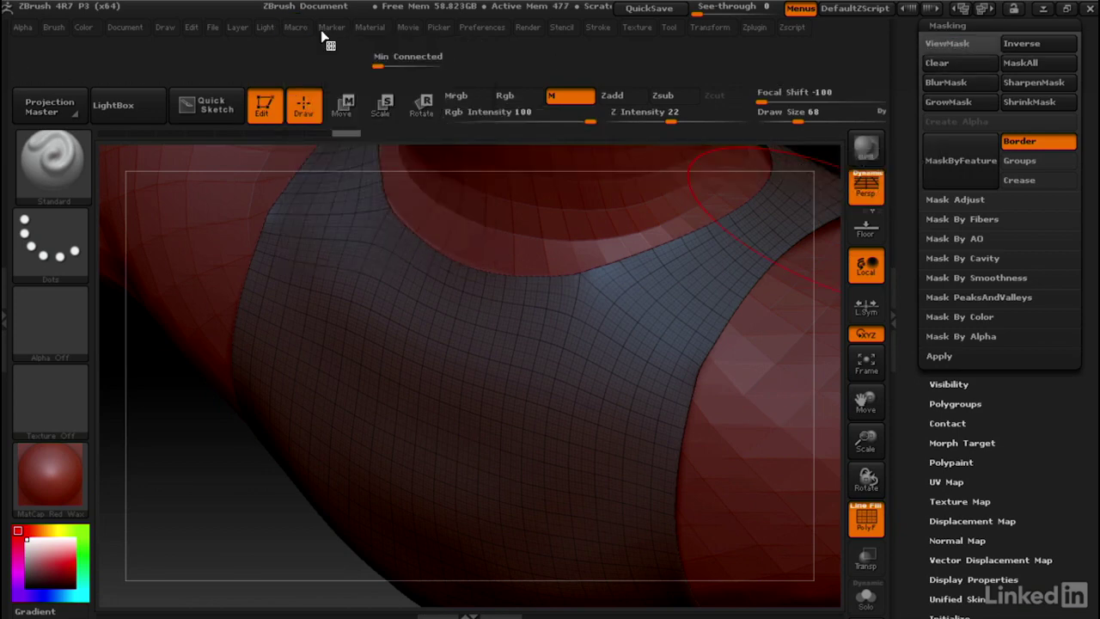
pyautogui.click(294, 27)
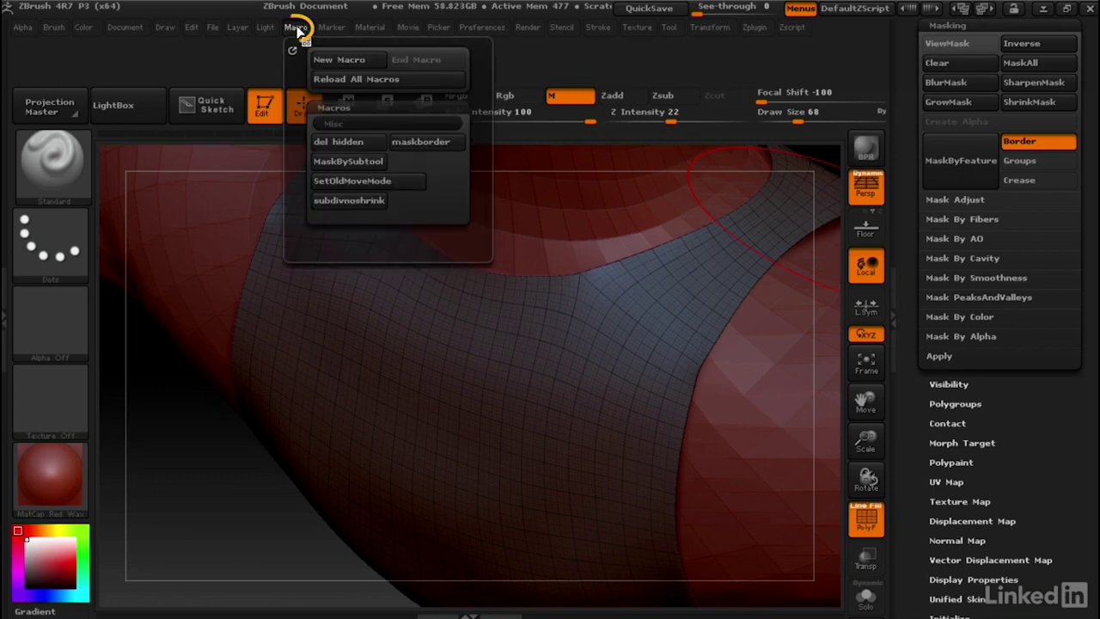
pyautogui.click(417, 143)
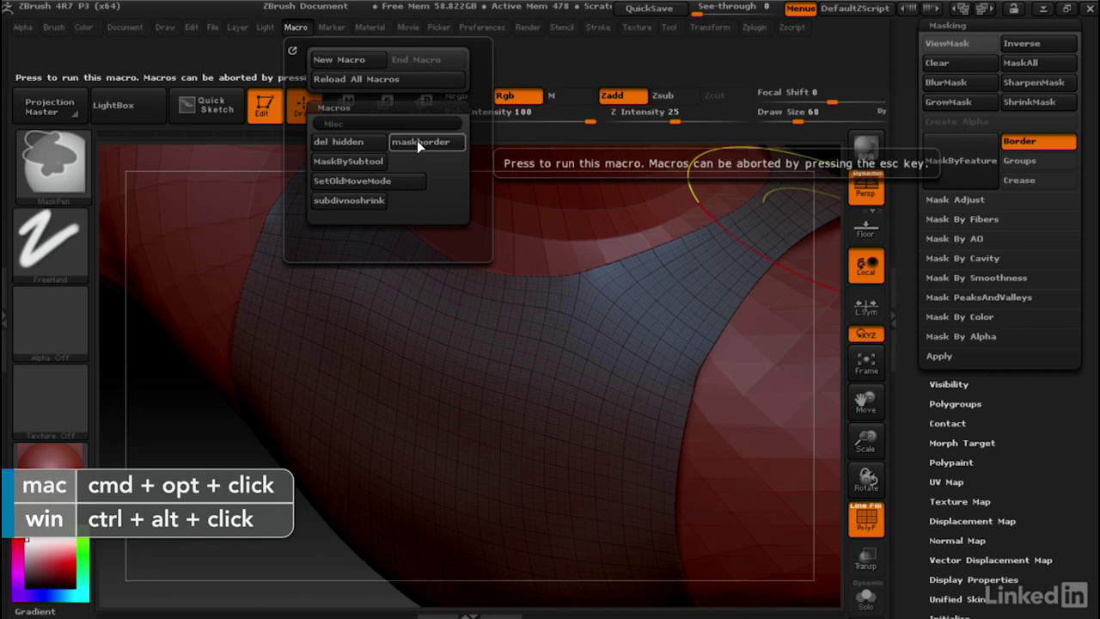
pyautogui.keyDown('ctrl'); pyautogui.keyDown('alt'); pyautogui.click(423, 143); pyautogui.keyUp('alt'); pyautogui.keyUp('ctrl')
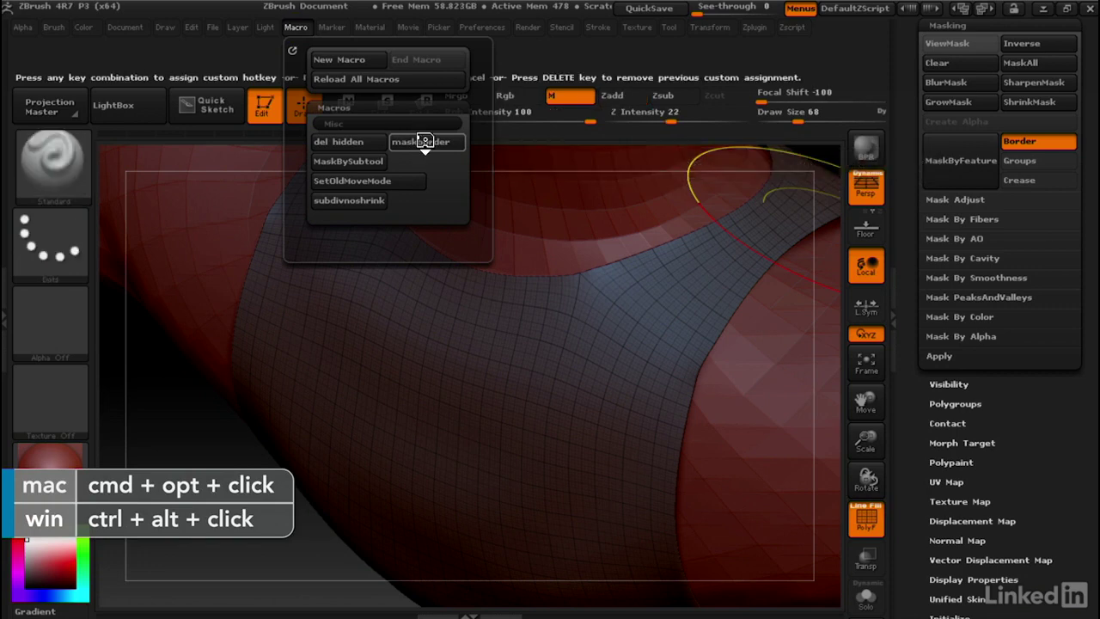
pyautogui.hotkey('shift', 'a')
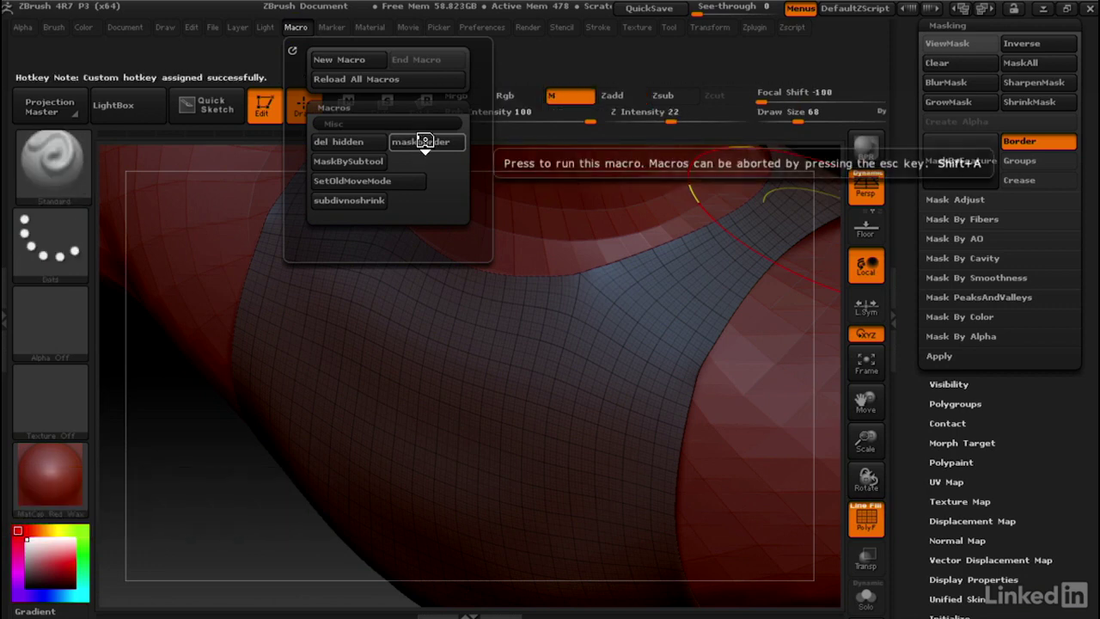
pyautogui.click(424, 141)
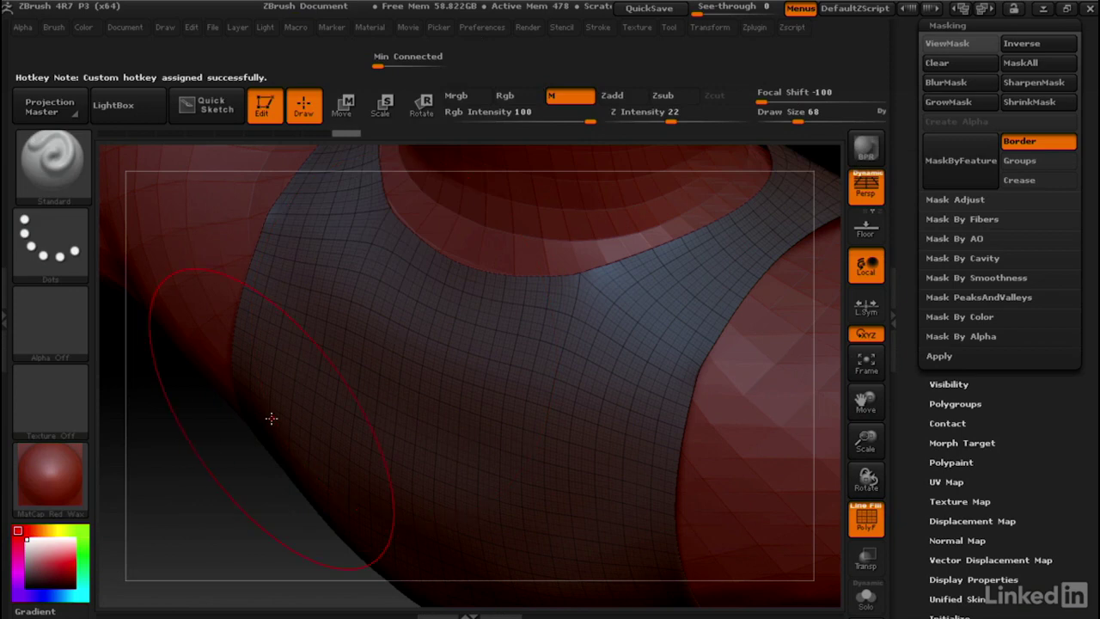